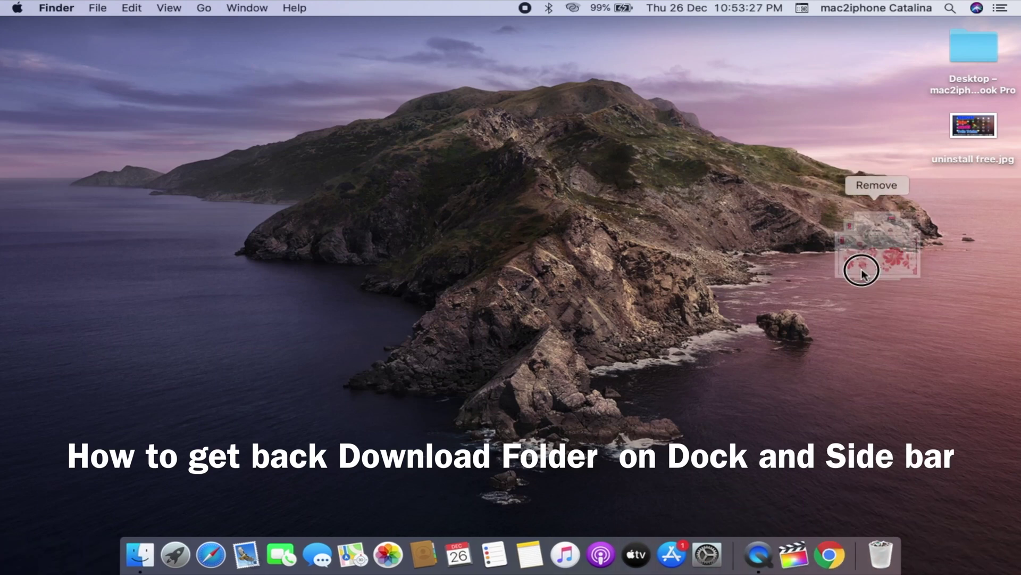
Step: Remove the Downloads folder from the Finder sidebar
click(135, 564)
click(270, 148)
right_click(359, 151)
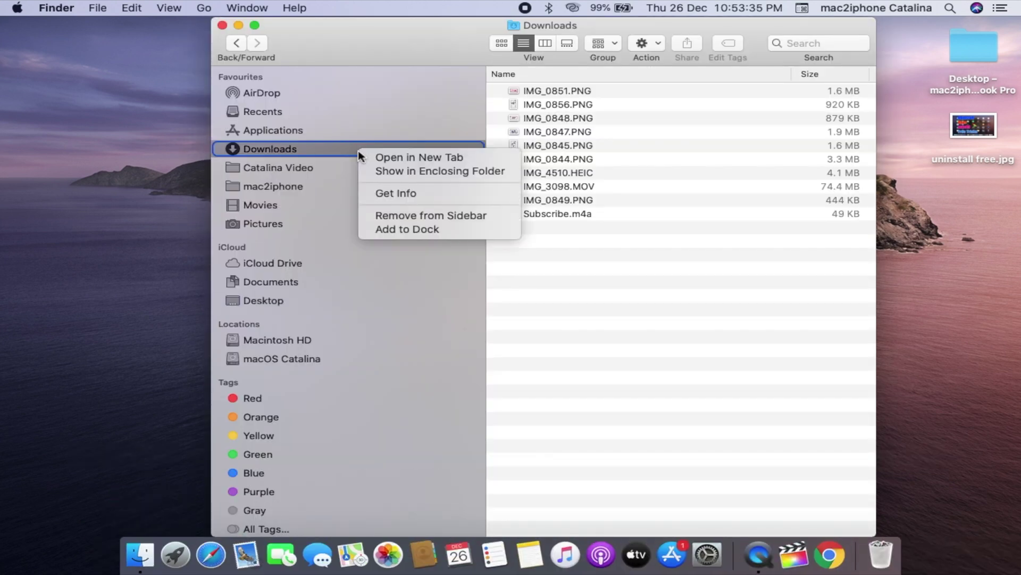
click(395, 216)
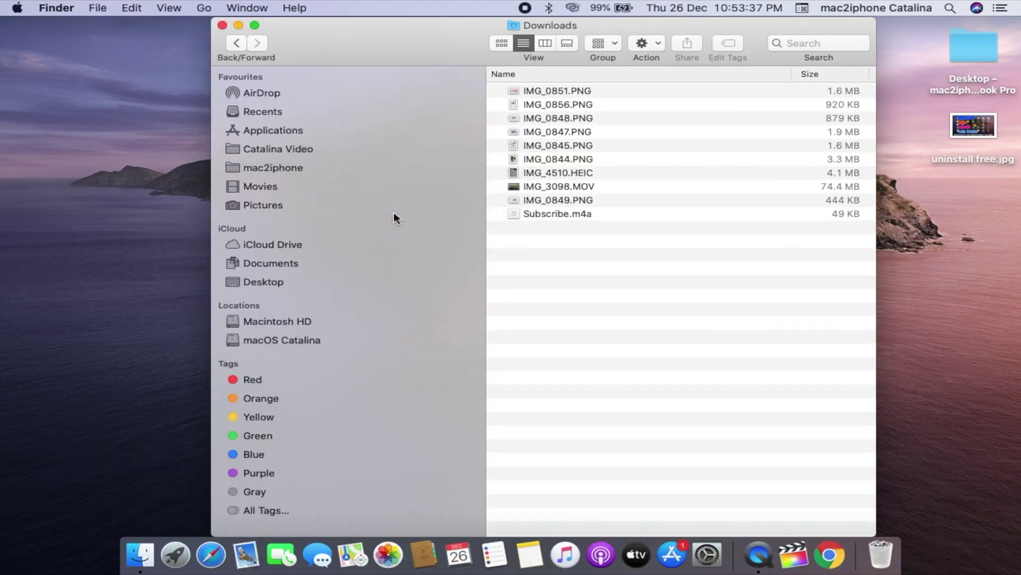
Step: Close the Finder windows so only the desktop remains
click(223, 25)
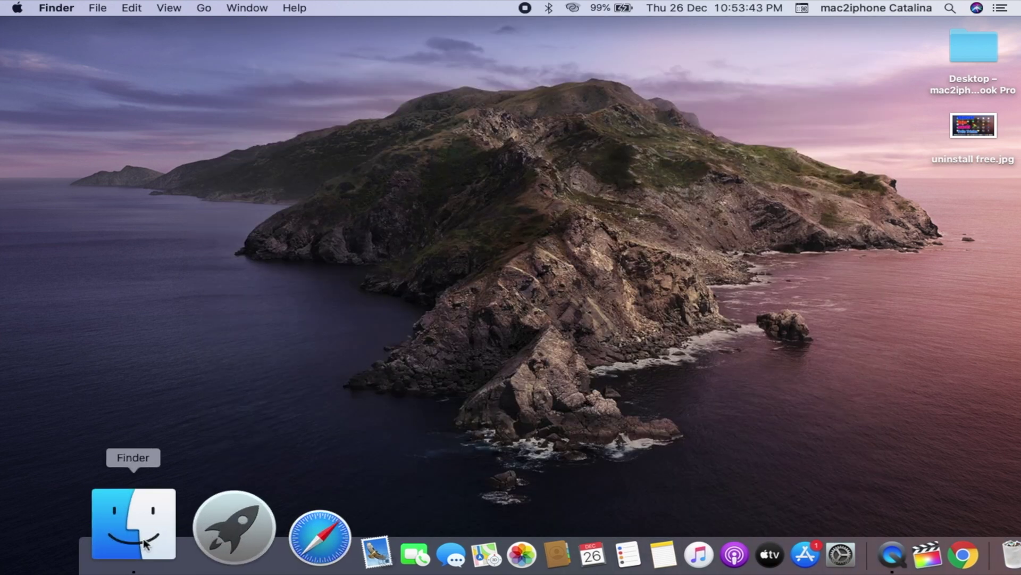
click(135, 558)
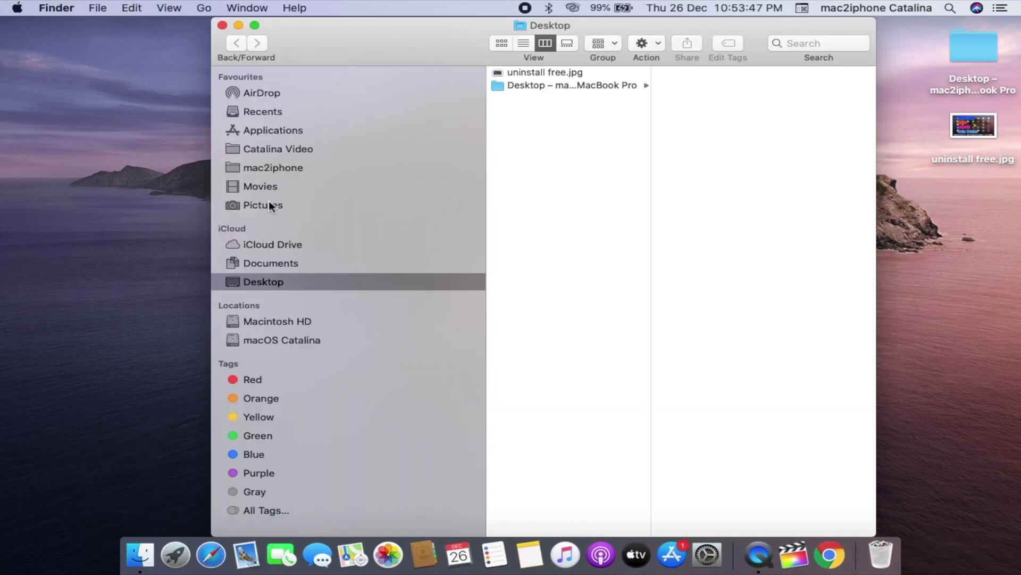
click(223, 25)
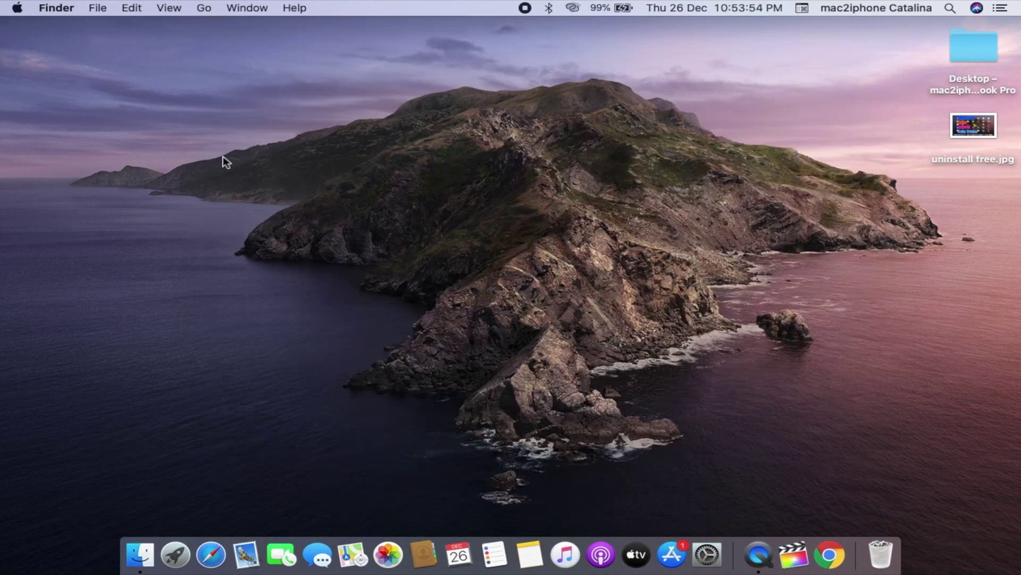
click(57, 8)
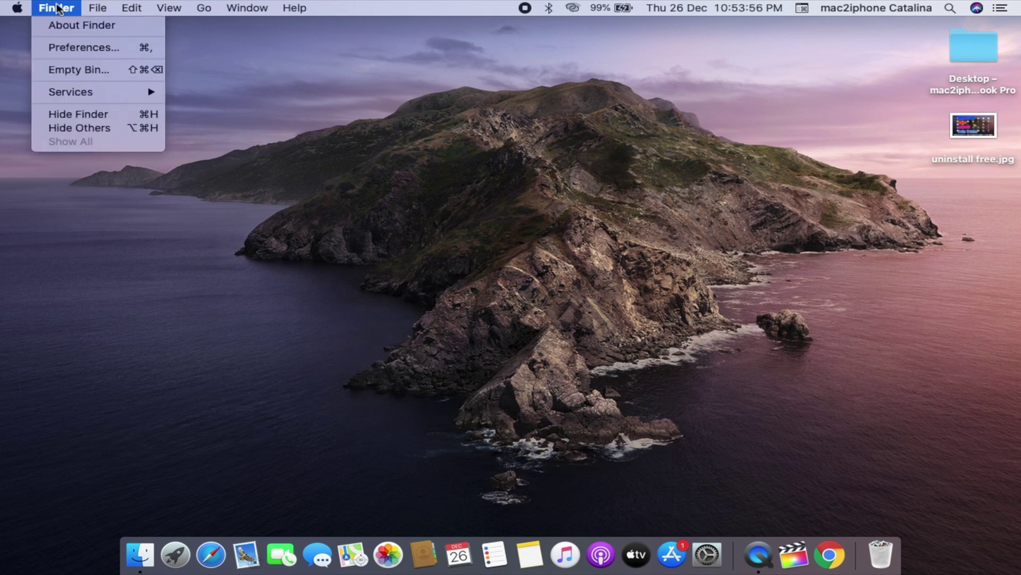
Step: Tick Downloads in the Finder Preferences sidebar list, then close Preferences
click(73, 45)
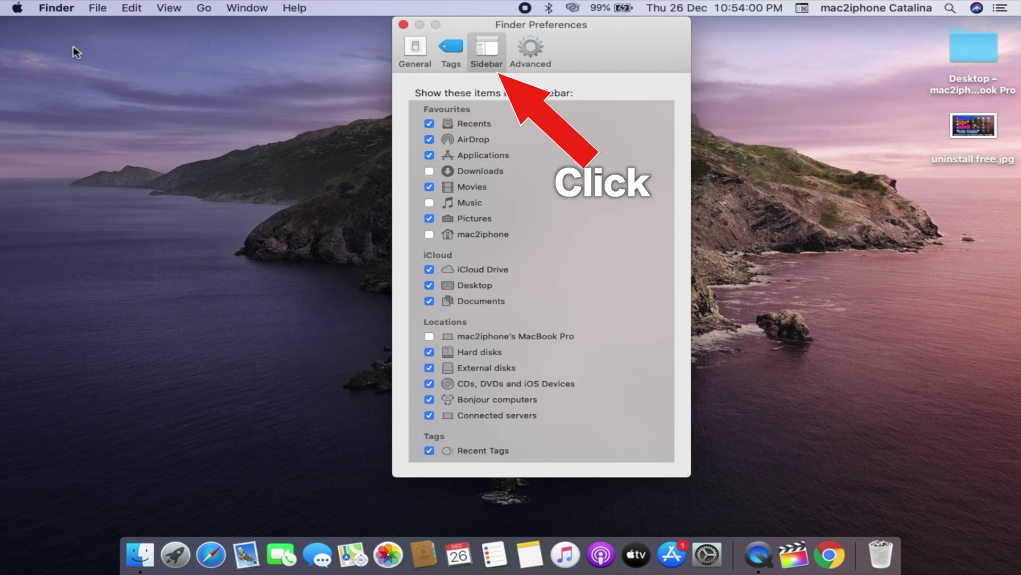
click(428, 171)
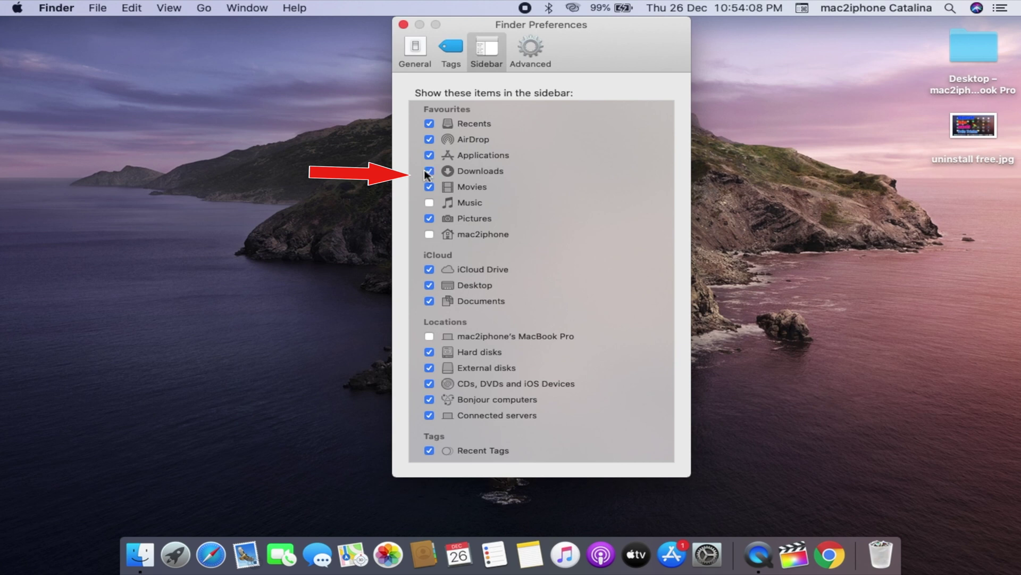
click(403, 25)
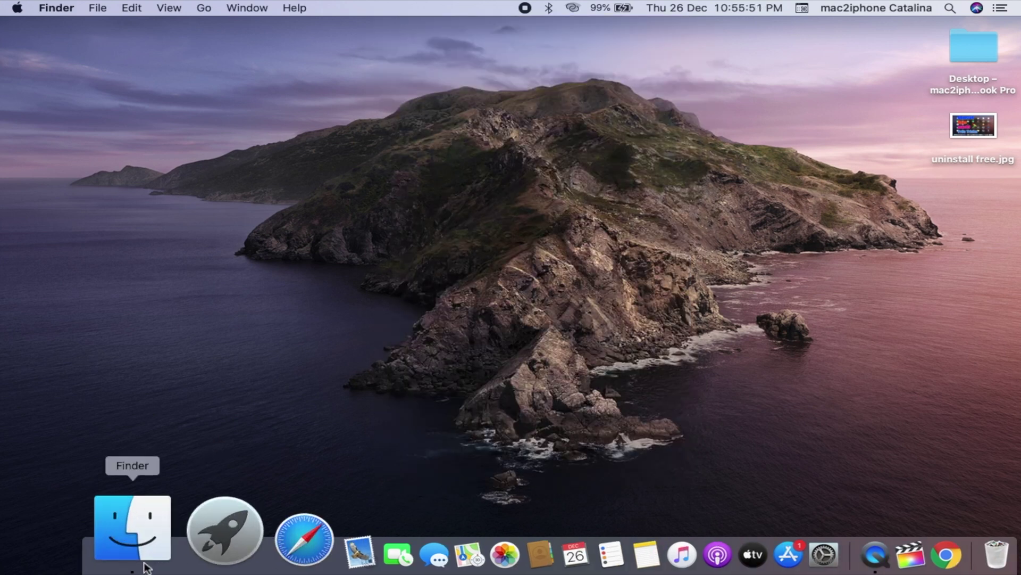
Step: Open a new Finder window showing the Downloads folder's files
click(143, 527)
click(269, 223)
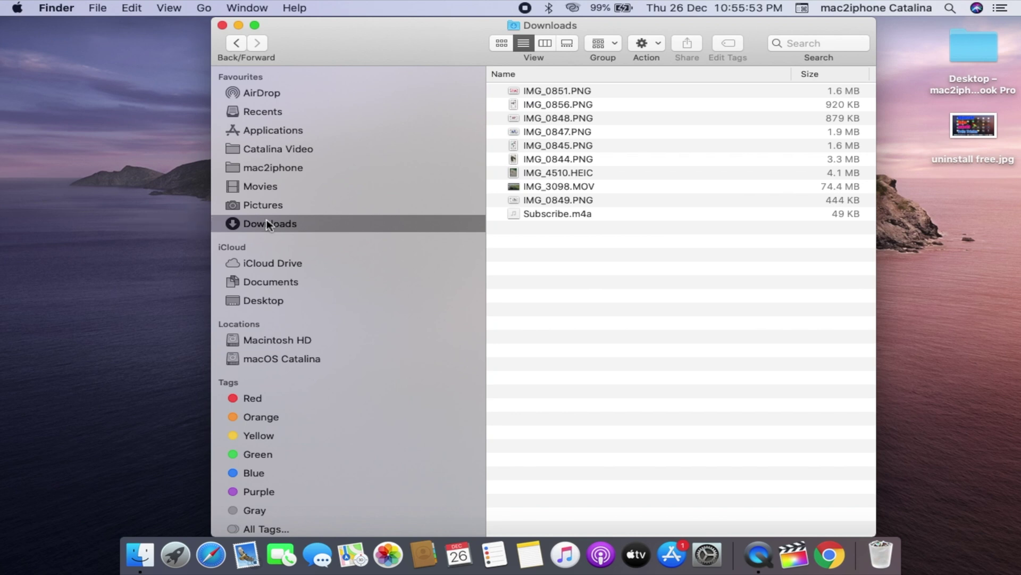
Step: Add Downloads to the Dock from its sidebar item's shortcut menu
ctrl+click(269, 224)
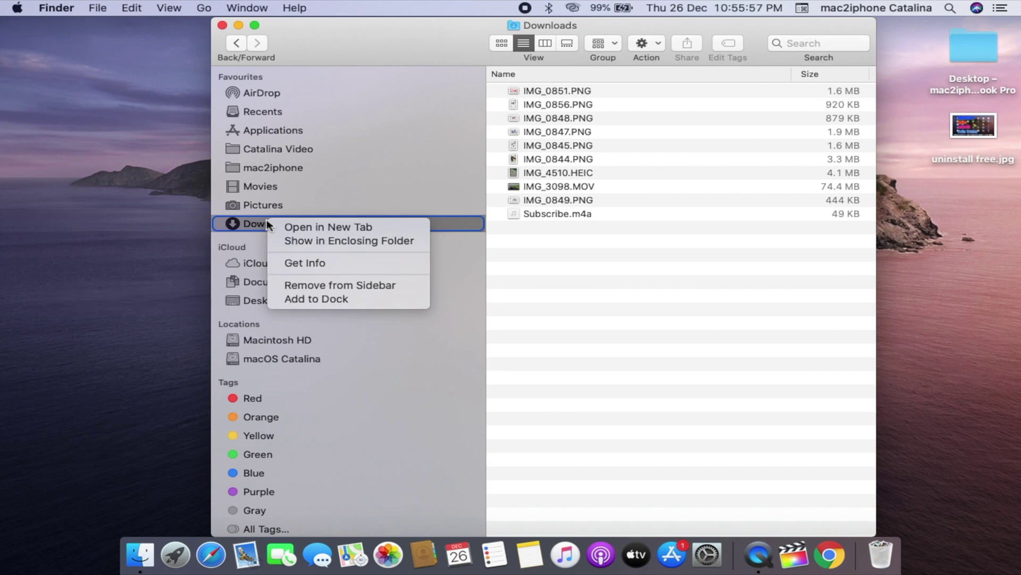
click(317, 299)
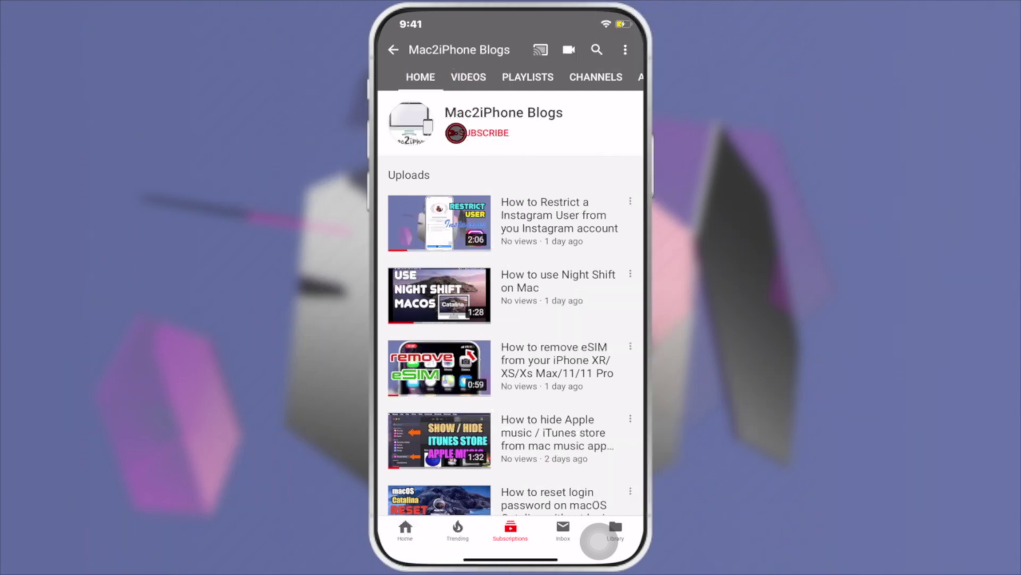
Step: Subscribe to Mac2iPhone Blogs and show its All, Personalised and None notification choices
click(471, 134)
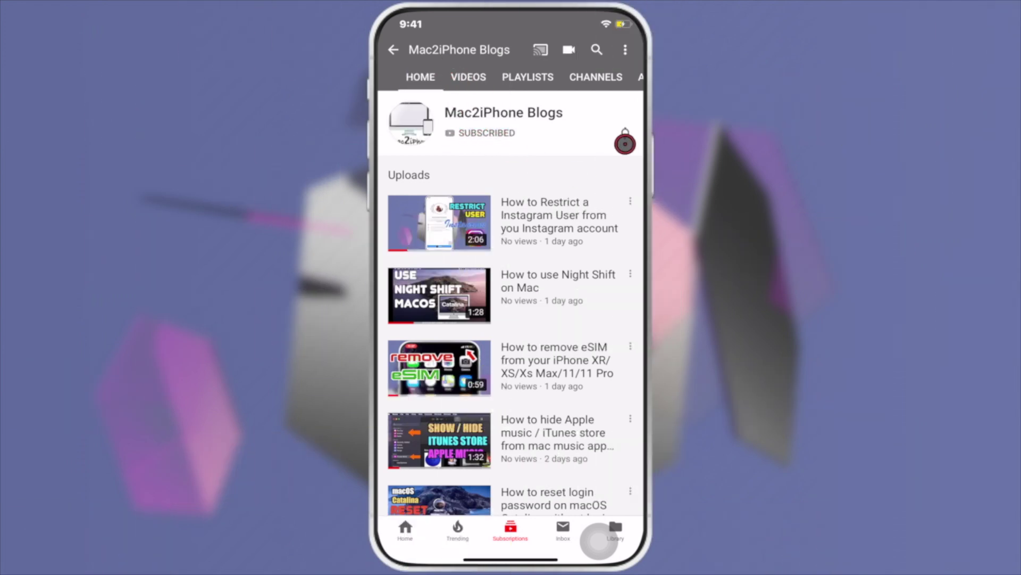
click(627, 134)
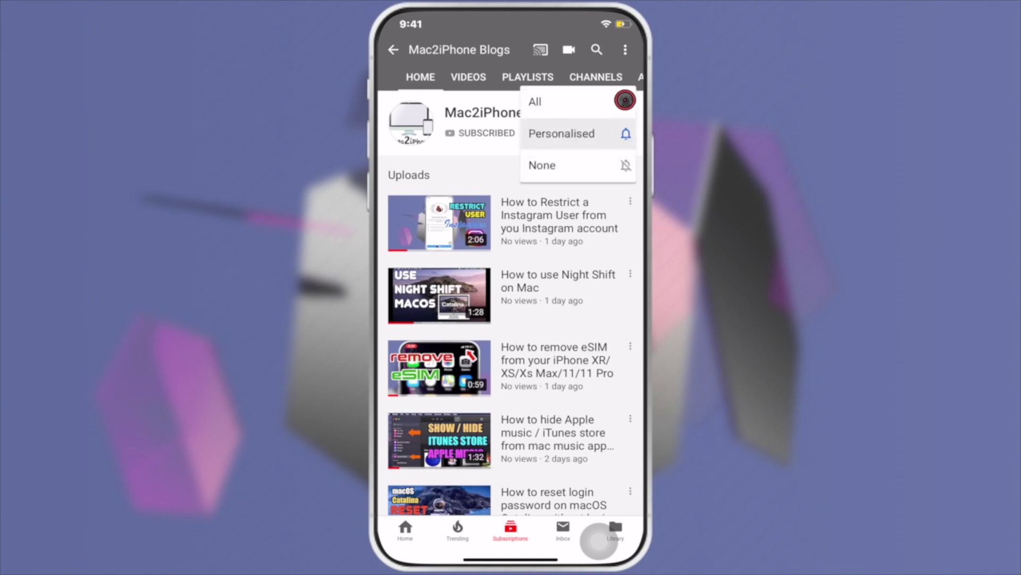